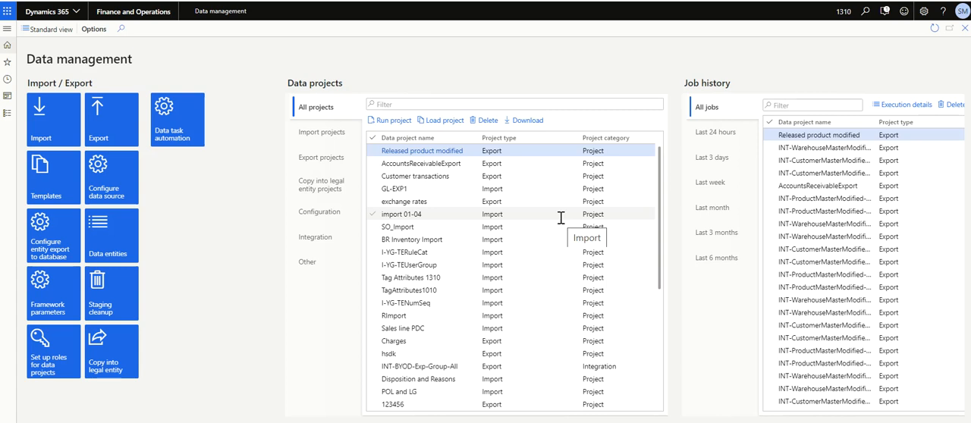
Step: Open the Data management workspace and compare its standard view with the enhanced view, ending in the enhanced view
{"action": "left_click", "coordinate": [7, 116]}
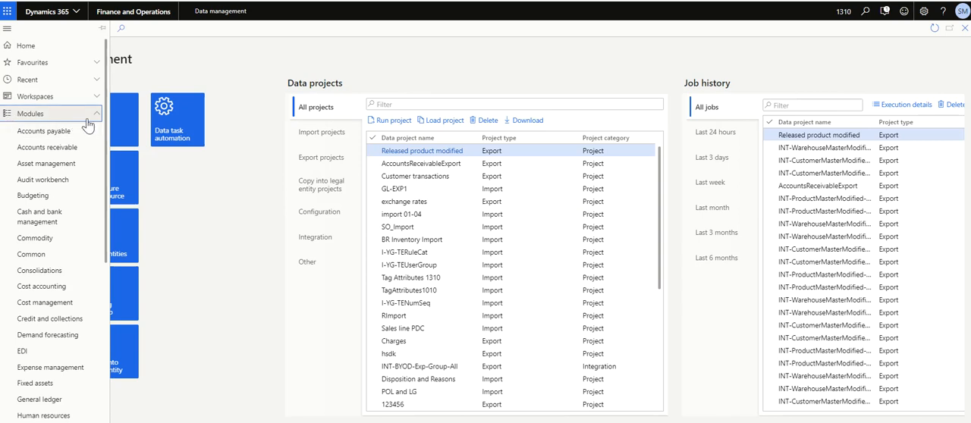
{"action": "left_click", "coordinate": [47, 99]}
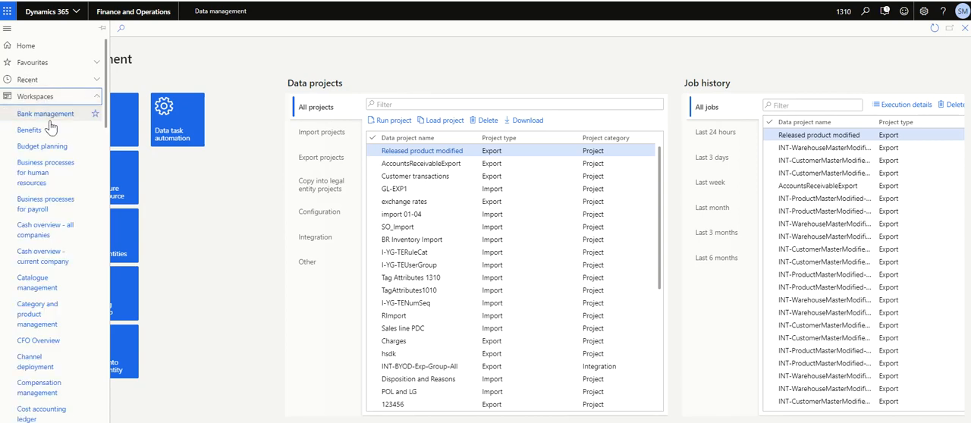
{"action": "scroll", "coordinate": [80, 228], "scroll_direction": "down", "scroll_amount": 3}
{"action": "scroll", "coordinate": [86, 298], "scroll_direction": "down", "scroll_amount": 2}
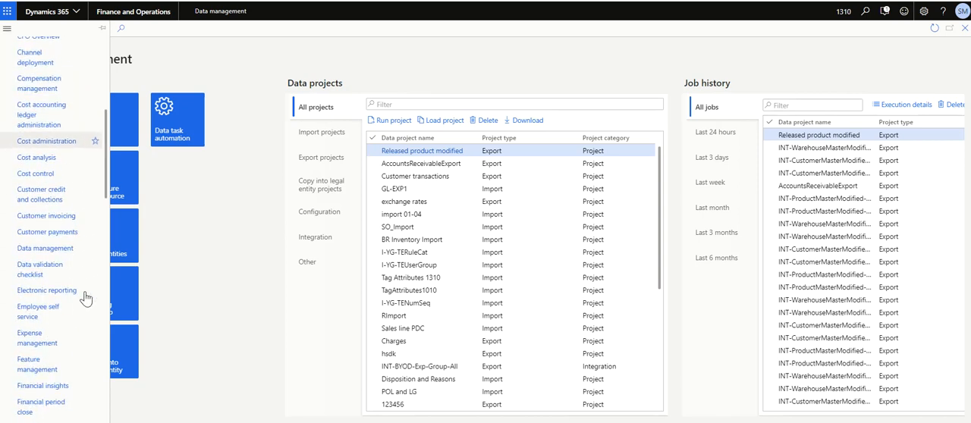
{"action": "left_click", "coordinate": [65, 251]}
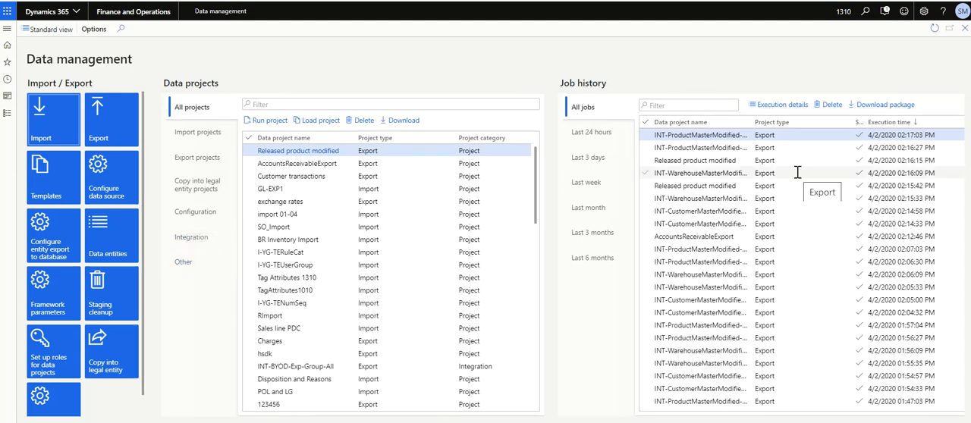
{"action": "left_click", "coordinate": [51, 35]}
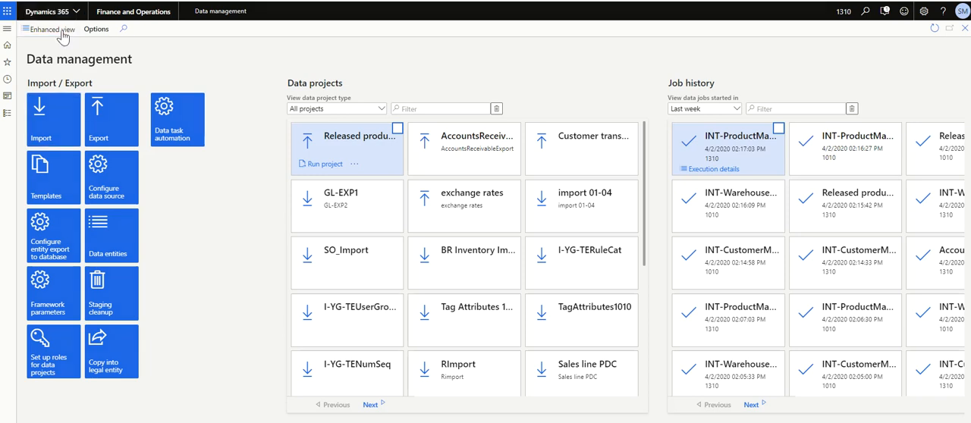
{"action": "left_click", "coordinate": [52, 31]}
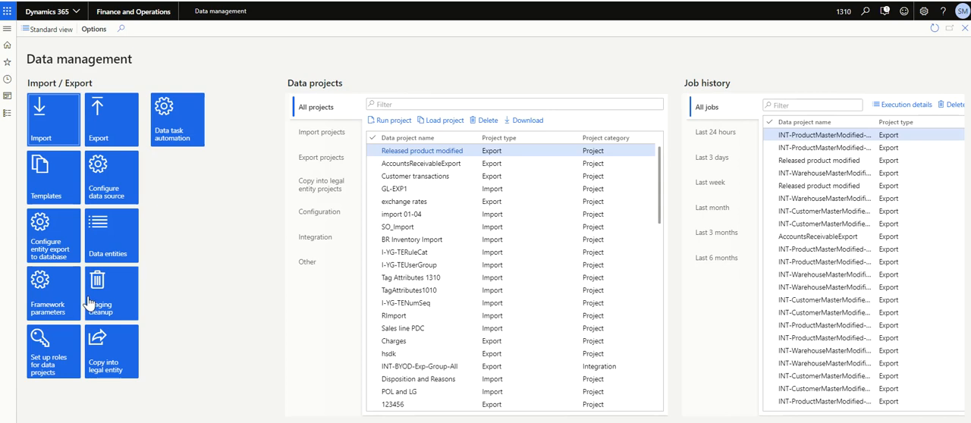
Step: Create a new export data project with the group name and description both set to Resourcegroup
{"action": "left_click", "coordinate": [107, 124]}
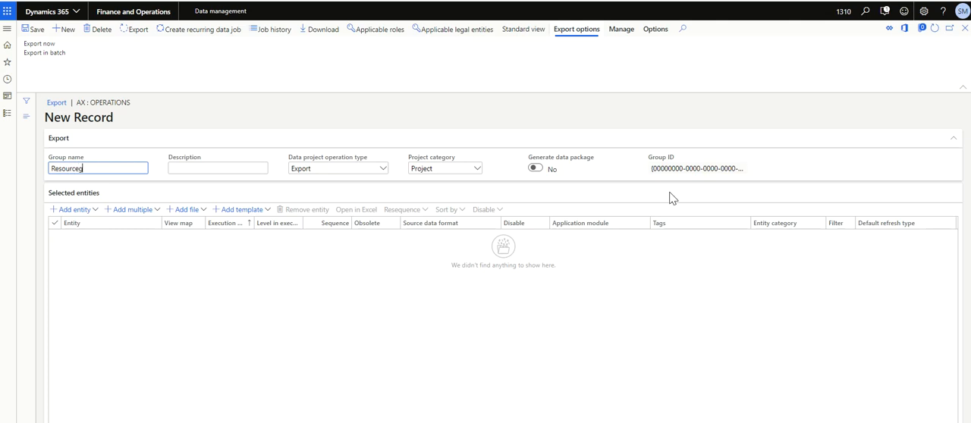
{"action": "key", "text": "Tab"}
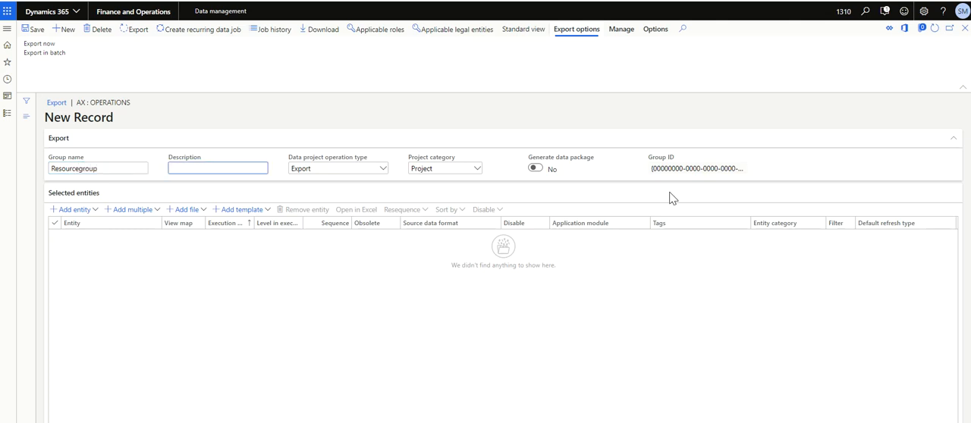
{"action": "key", "text": "shift+Tab"}
{"action": "key", "text": "ctrl+c"}
{"action": "key", "text": "Tab"}
{"action": "key", "text": "ctrl+v"}
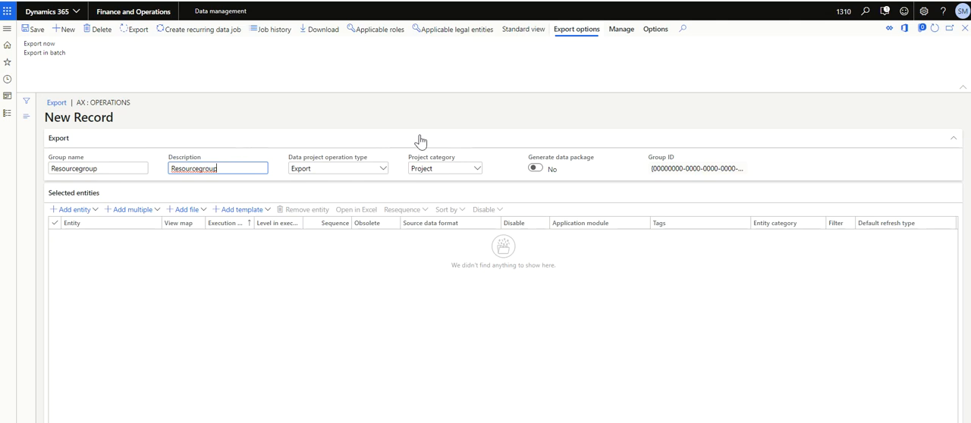
Step: Show the Resourcegroup export project in standard view and set its target data format to EXCEL
{"action": "left_click", "coordinate": [521, 36]}
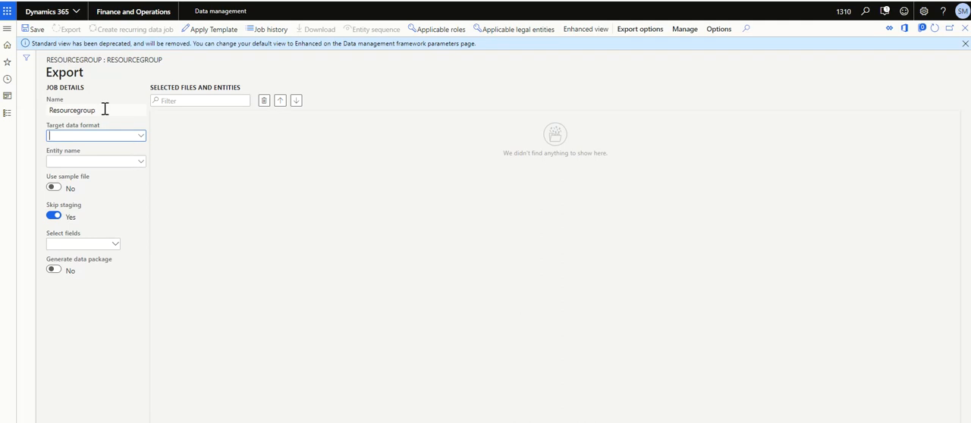
{"action": "left_click", "coordinate": [142, 137]}
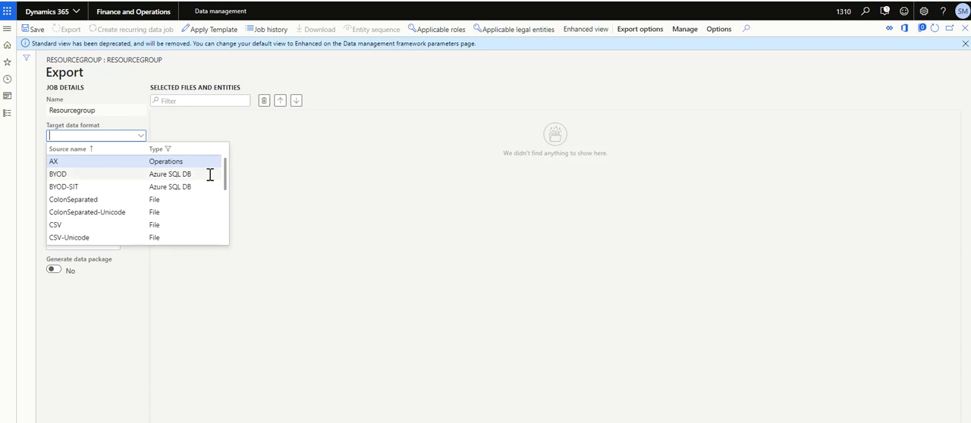
{"action": "left_click_drag", "start_coordinate": [224, 174], "coordinate": [224, 199]}
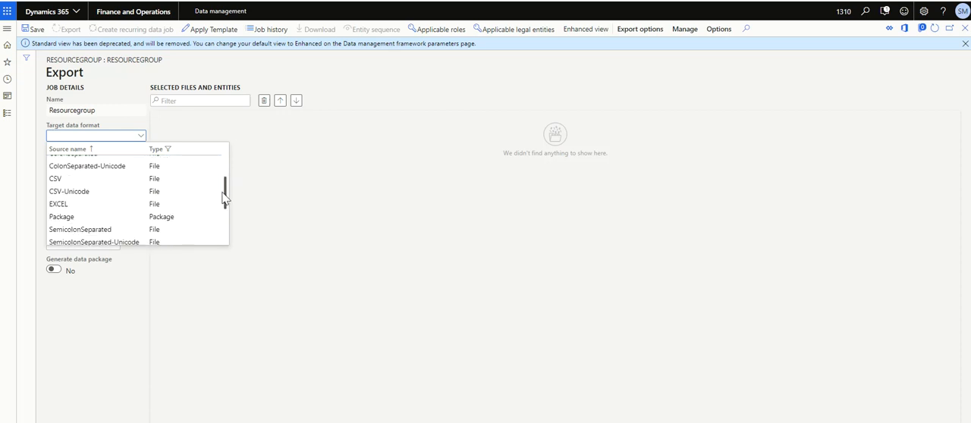
{"action": "left_click", "coordinate": [104, 204]}
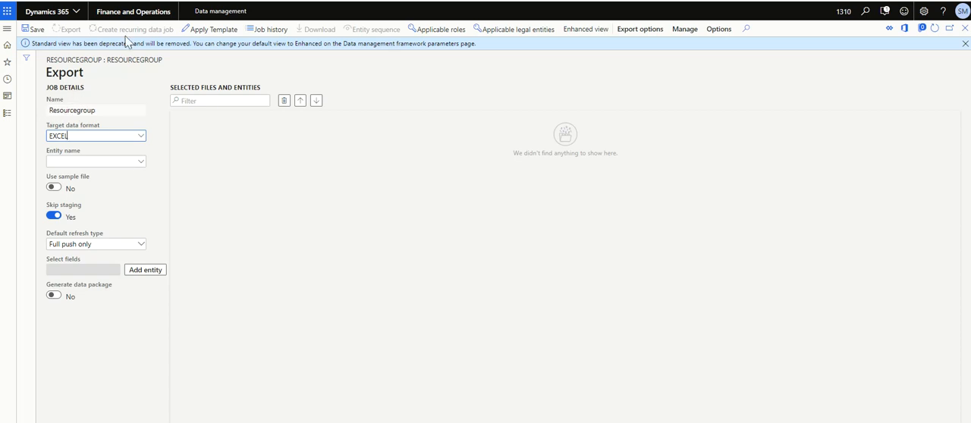
{"action": "left_click", "coordinate": [81, 135]}
Step: Add the Resource groups entity to the export project with the default refresh type Full push only
{"action": "left_click", "coordinate": [139, 166]}
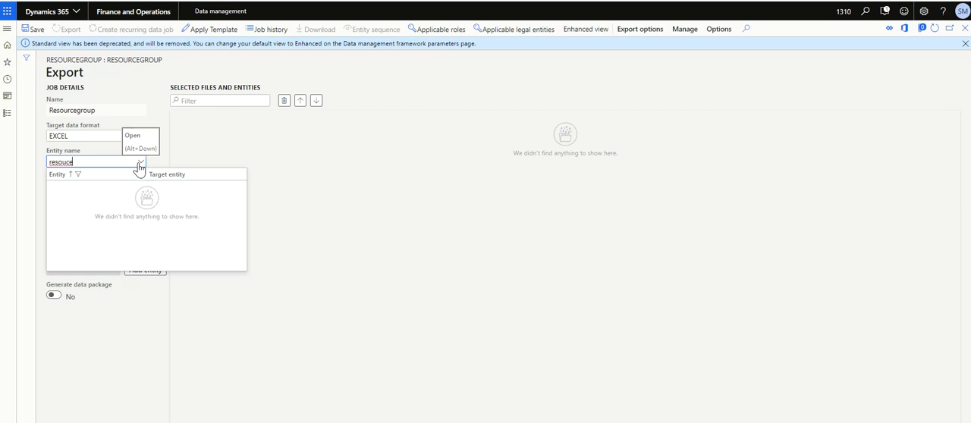
{"action": "key", "text": "BackSpace"}
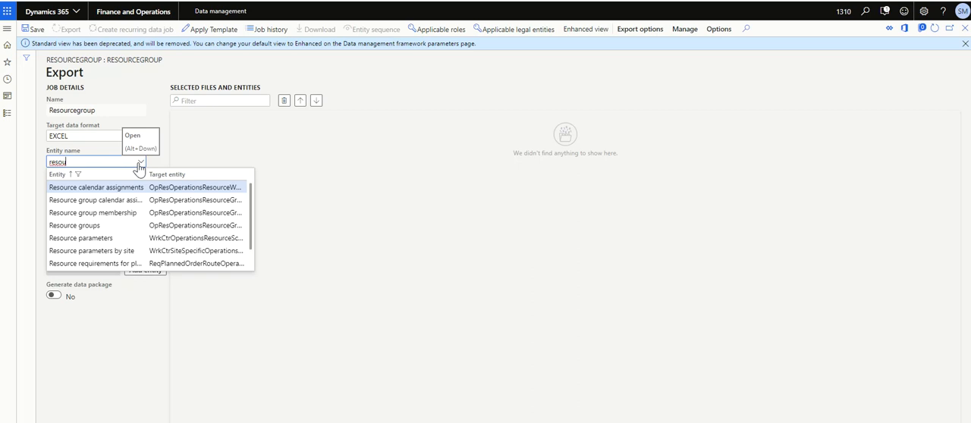
{"action": "left_click", "coordinate": [110, 226]}
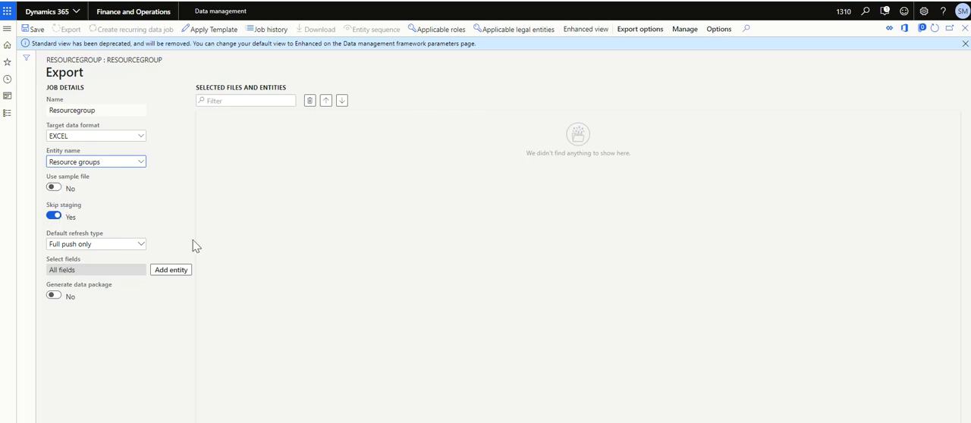
{"action": "left_click", "coordinate": [140, 247]}
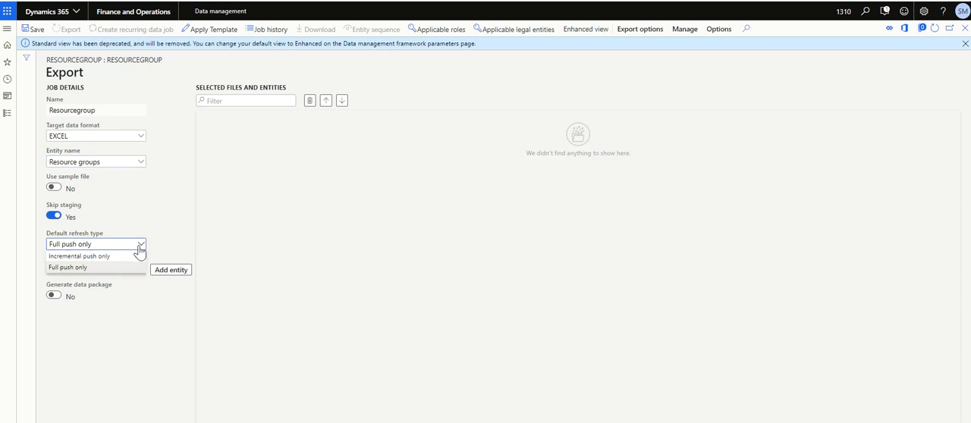
{"action": "left_click", "coordinate": [110, 269]}
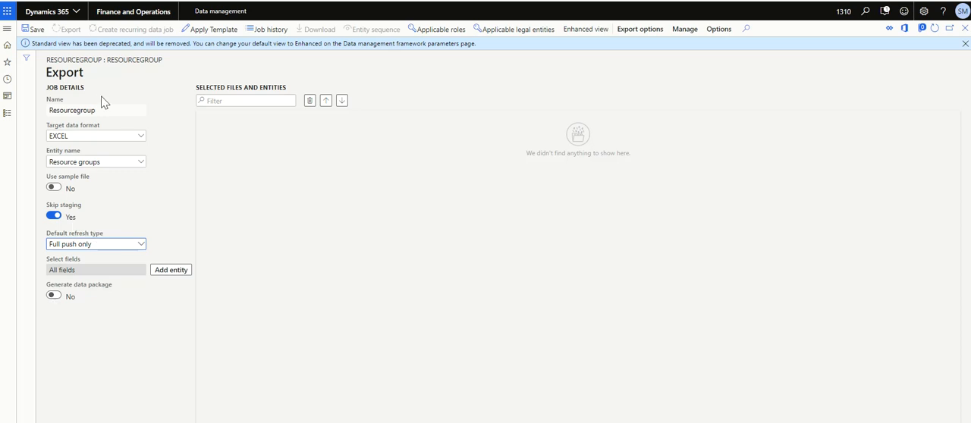
{"action": "left_click", "coordinate": [170, 270]}
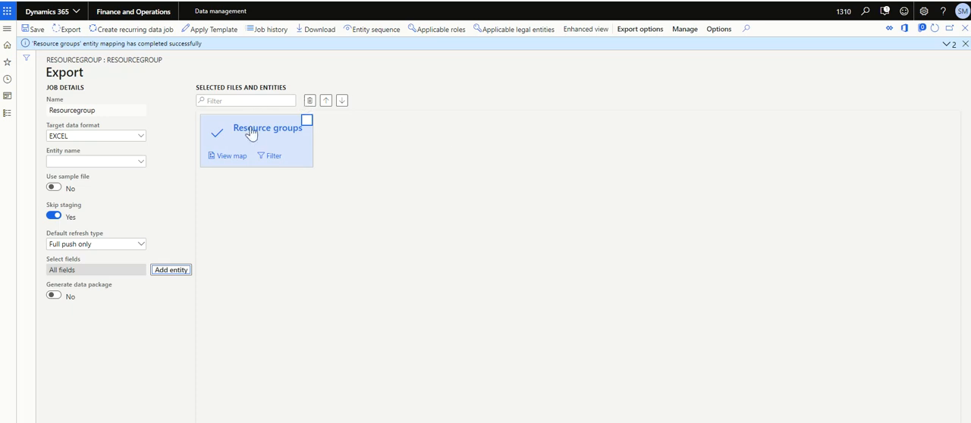
Step: Look at the target entity record of Resource groups, return to the project and run the export with that entity selected
{"action": "left_click", "coordinate": [254, 136]}
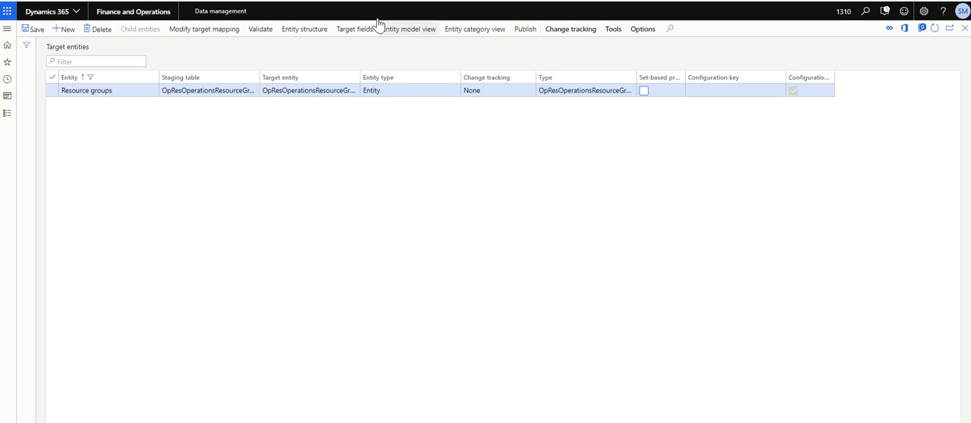
{"action": "left_click", "coordinate": [261, 1]}
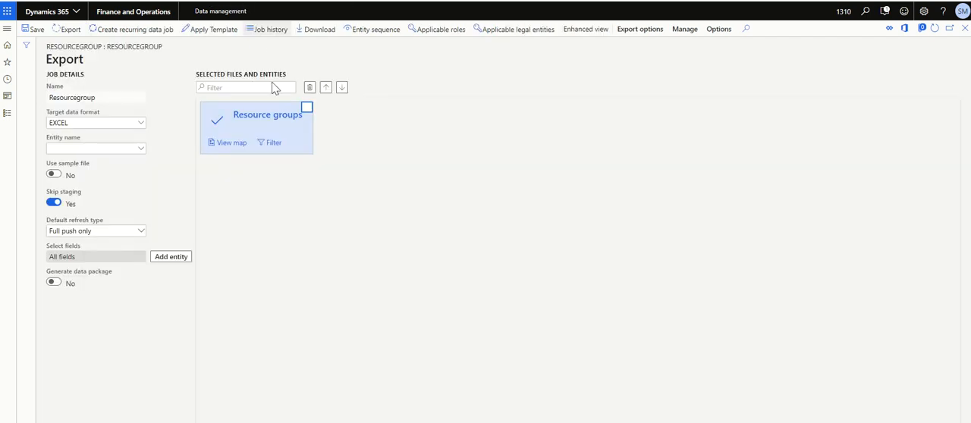
{"action": "left_click", "coordinate": [305, 109]}
{"action": "left_click", "coordinate": [68, 32]}
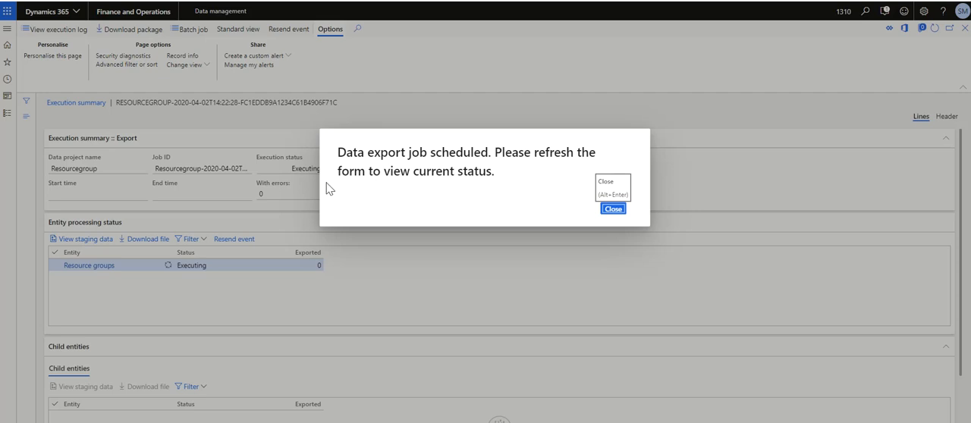
{"action": "left_click", "coordinate": [613, 209]}
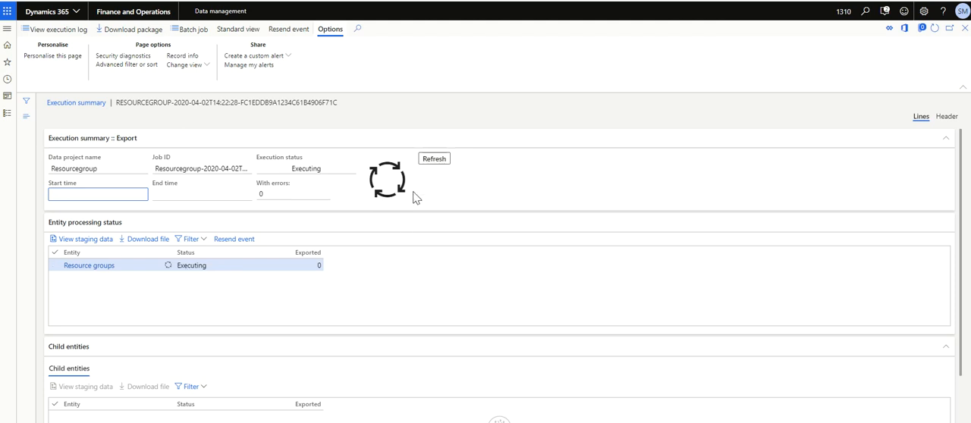
Step: Refresh the export job's execution status and download its output as a newly created data package
{"action": "left_click", "coordinate": [433, 161]}
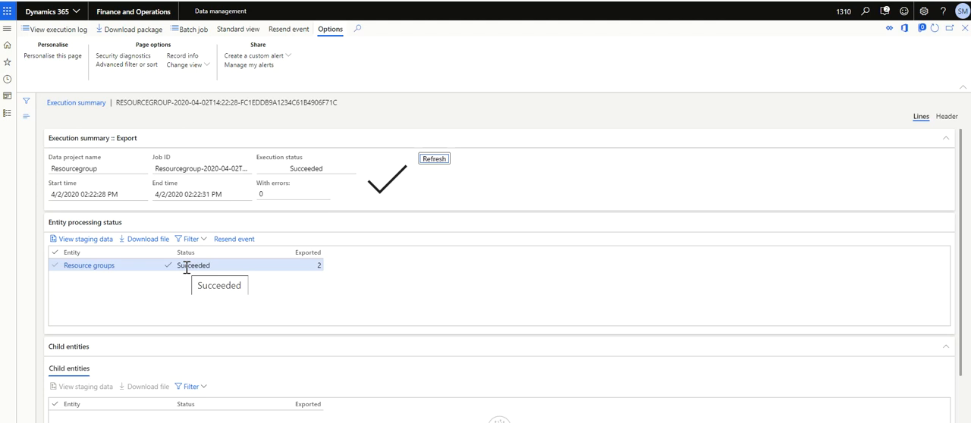
{"action": "left_click", "coordinate": [132, 37]}
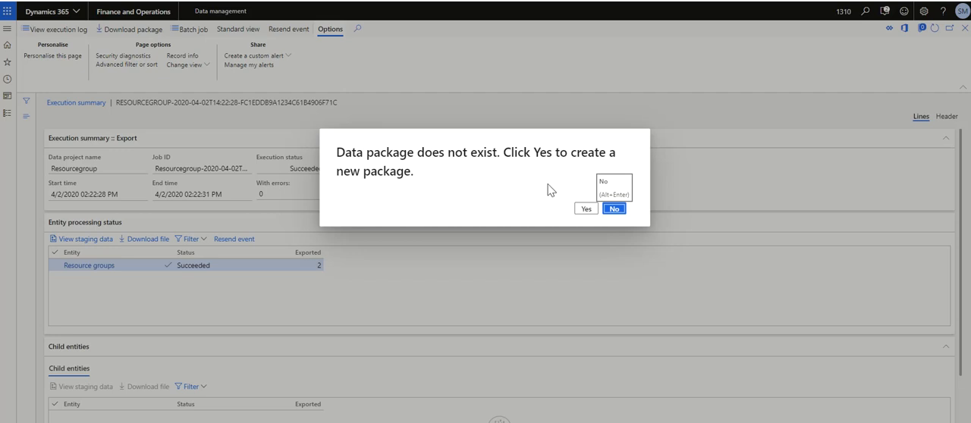
{"action": "left_click", "coordinate": [587, 213]}
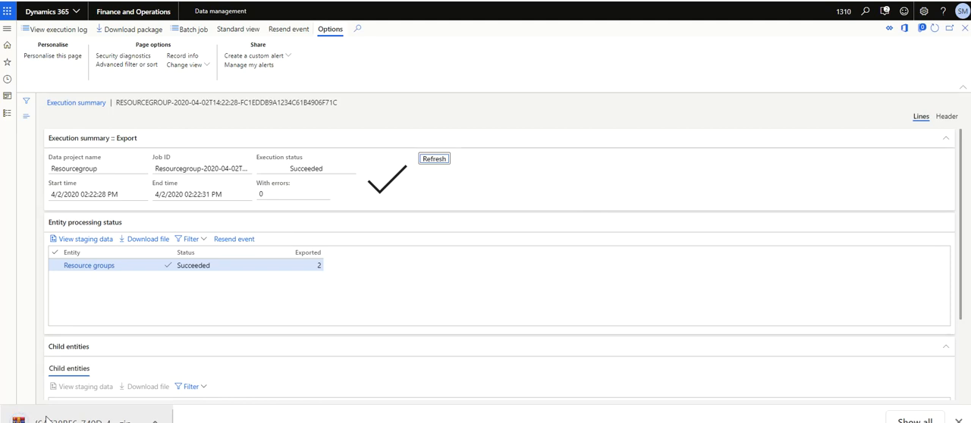
Step: Locate the downloaded package in the Downloads folder and extract it to a subfolder with the archive's name
{"action": "left_click", "coordinate": [905, 420]}
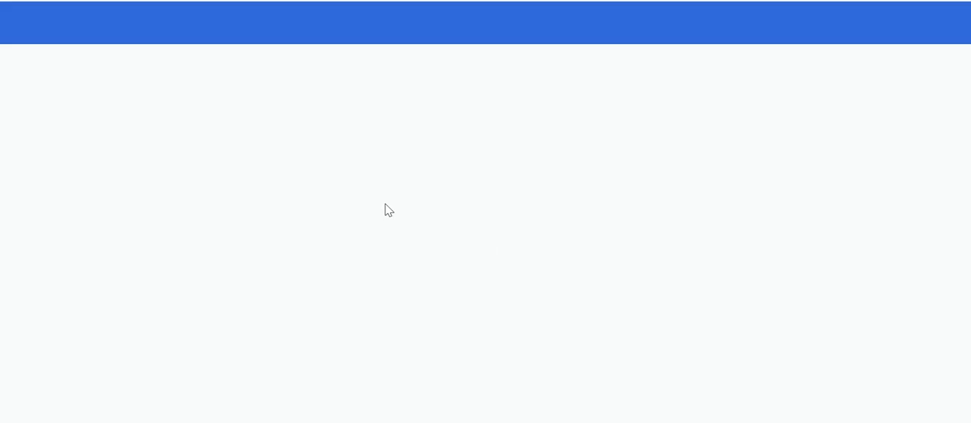
{"action": "left_click", "coordinate": [341, 171]}
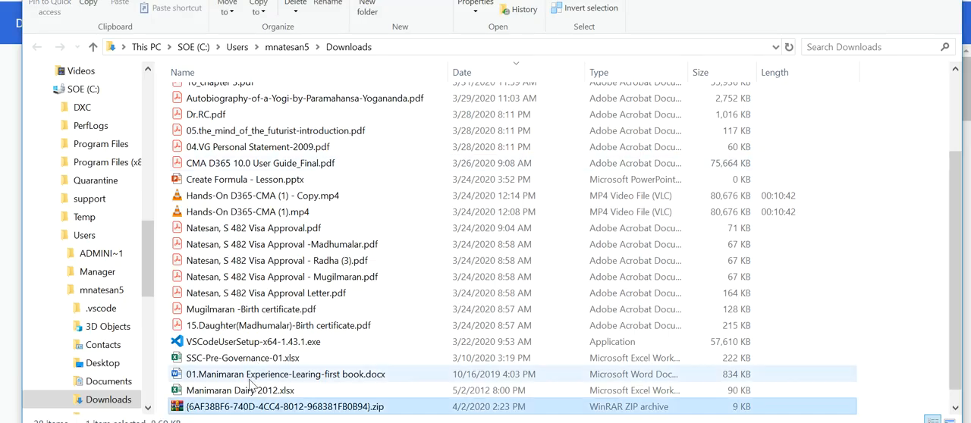
{"action": "right_click", "coordinate": [241, 410]}
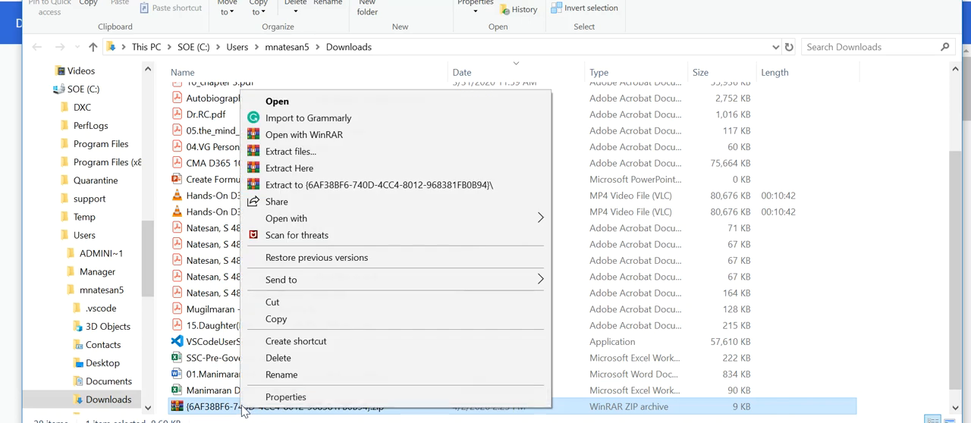
{"action": "left_click", "coordinate": [311, 188]}
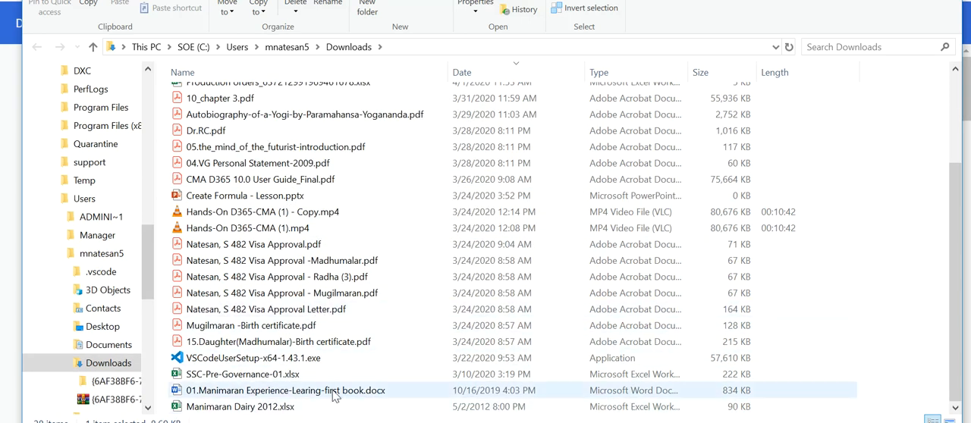
Step: Open Resource groups.xlsx from the extracted folder and fit all column widths to their contents
{"action": "scroll", "coordinate": [440, 220], "scroll_direction": "up", "scroll_amount": 3}
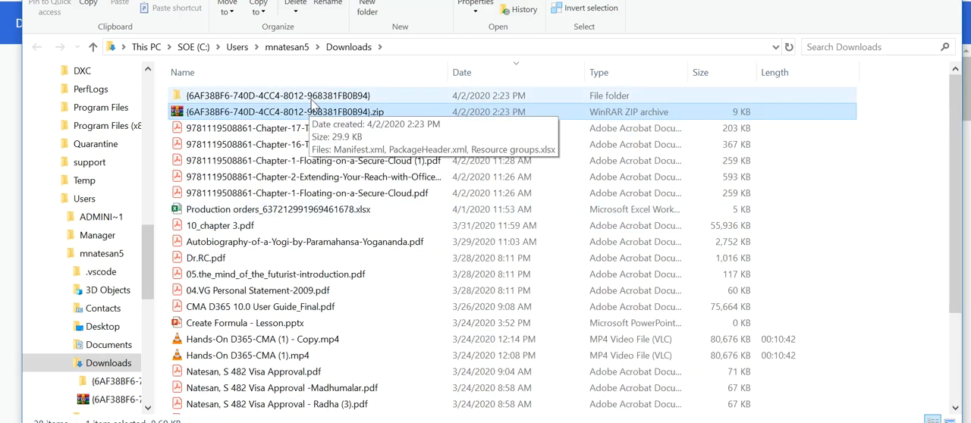
{"action": "double_click", "coordinate": [280, 96]}
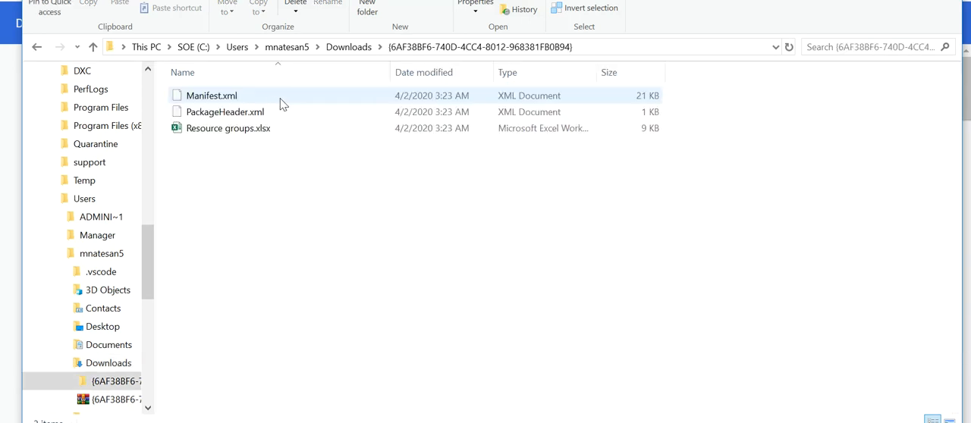
{"action": "left_click", "coordinate": [252, 136]}
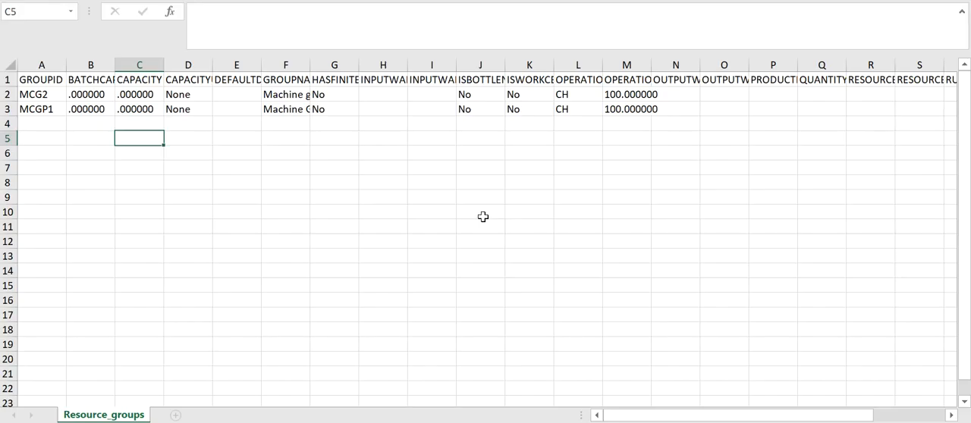
{"action": "left_click", "coordinate": [10, 66]}
{"action": "double_click", "coordinate": [66, 64]}
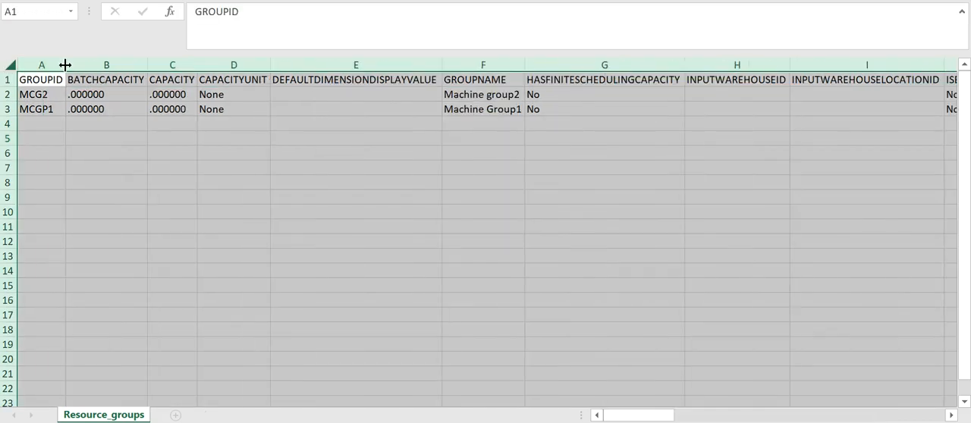
Step: Examine the exported values of the first resource group record across its columns up to ISWORKCELL
{"action": "key", "text": "Down"}
{"action": "key", "text": "Right"}
{"action": "key", "text": "Right"}
{"action": "key", "text": "Right"}
{"action": "key", "text": "Right"}
{"action": "key", "text": "Right"}
{"action": "key", "text": "Right"}
{"action": "key", "text": "Right"}
{"action": "key", "text": "Right"}
{"action": "key", "text": "Right"}
{"action": "key", "text": "Right"}
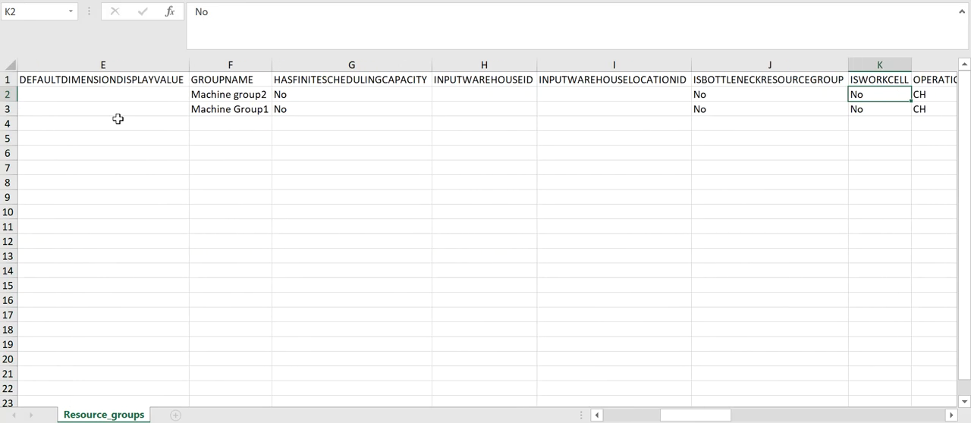